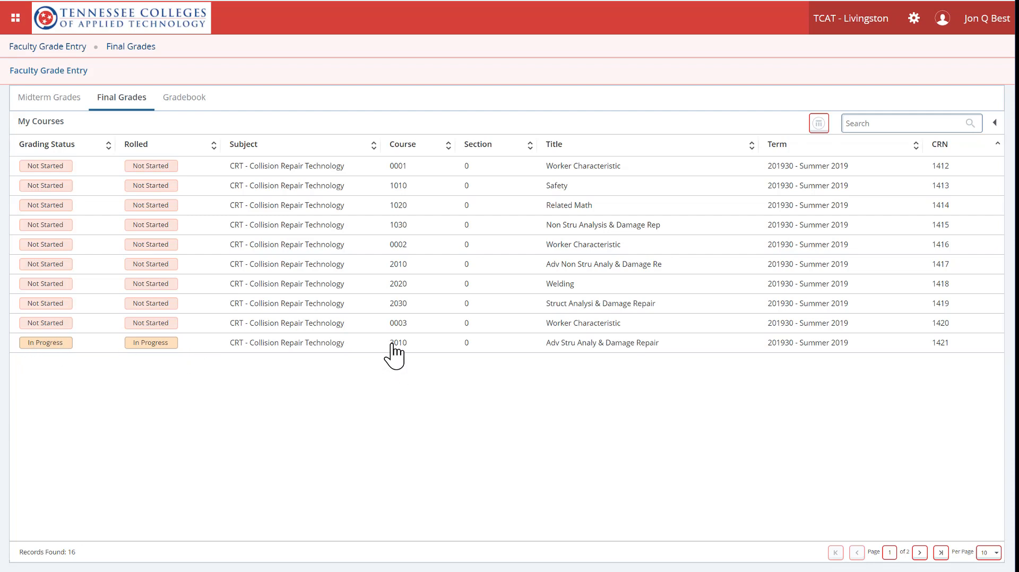
- Open the final grade roster for course 3010, Adv Stru Analy & Damage Repair (CRN 1421)
click(197, 346)
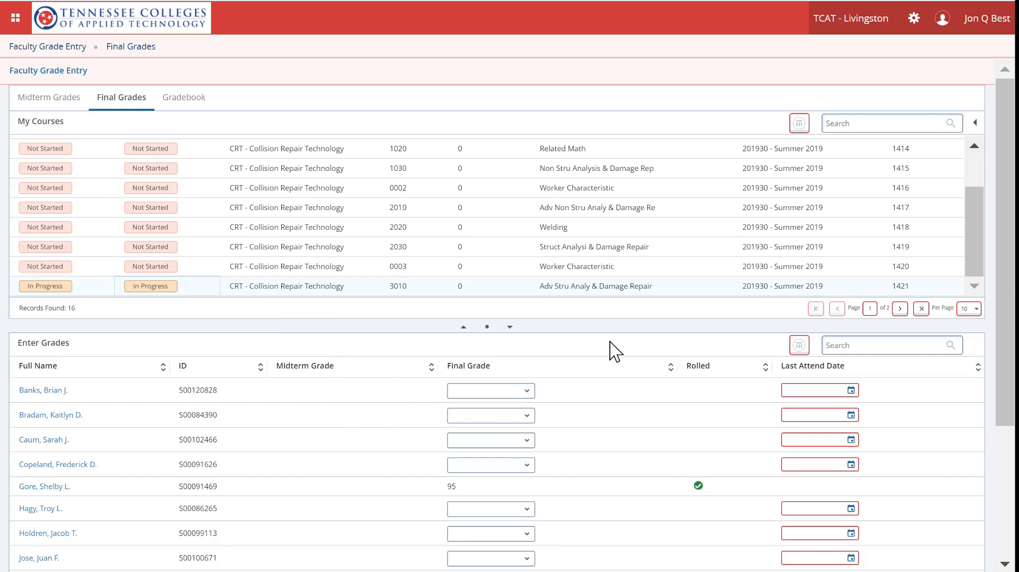
scroll(631, 356, down, 3)
scroll(632, 351, down, 1)
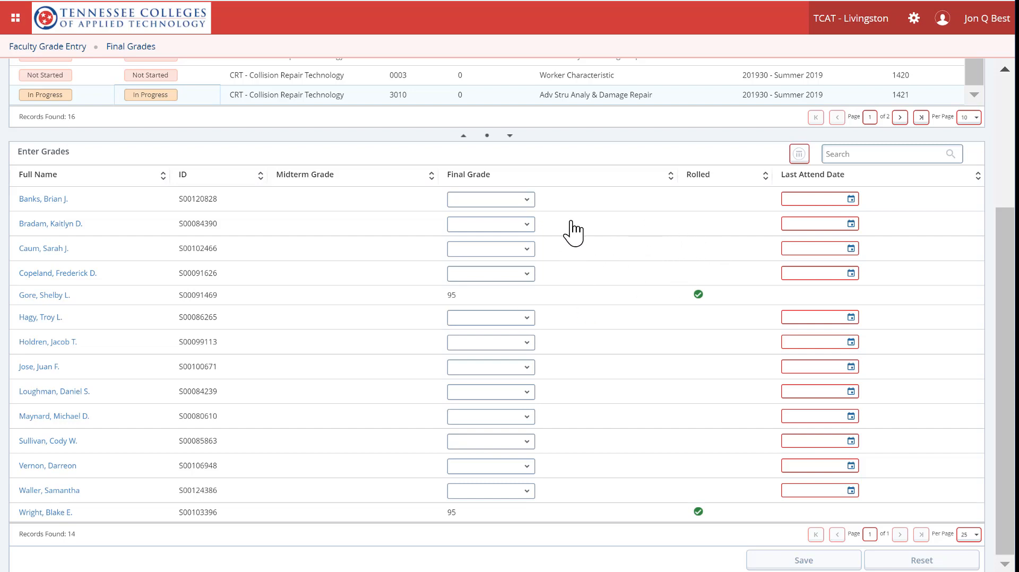
- Export the course's grade template as an Excel .xls spreadsheet and open the downloaded file in Excel
click(915, 24)
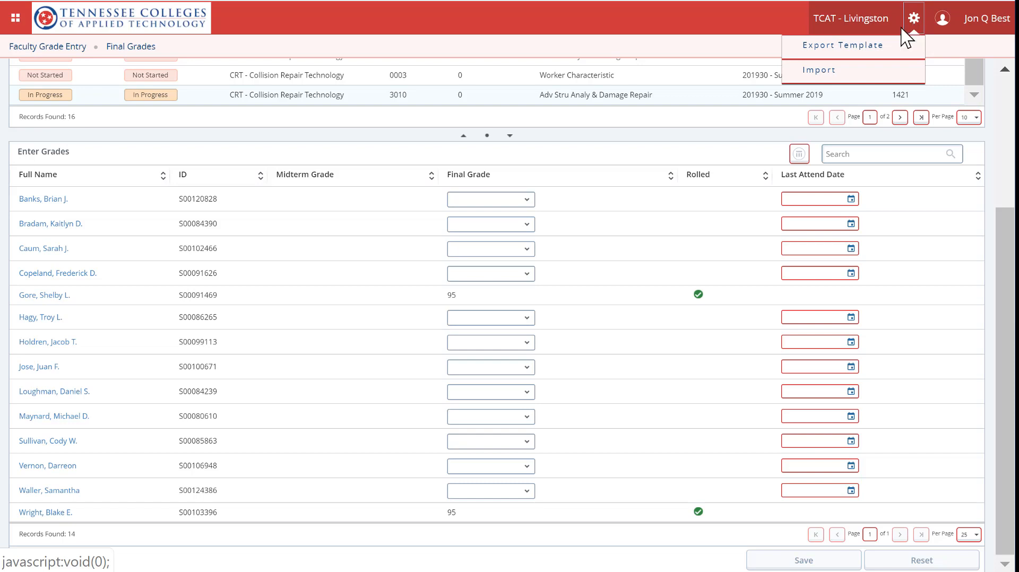
click(834, 47)
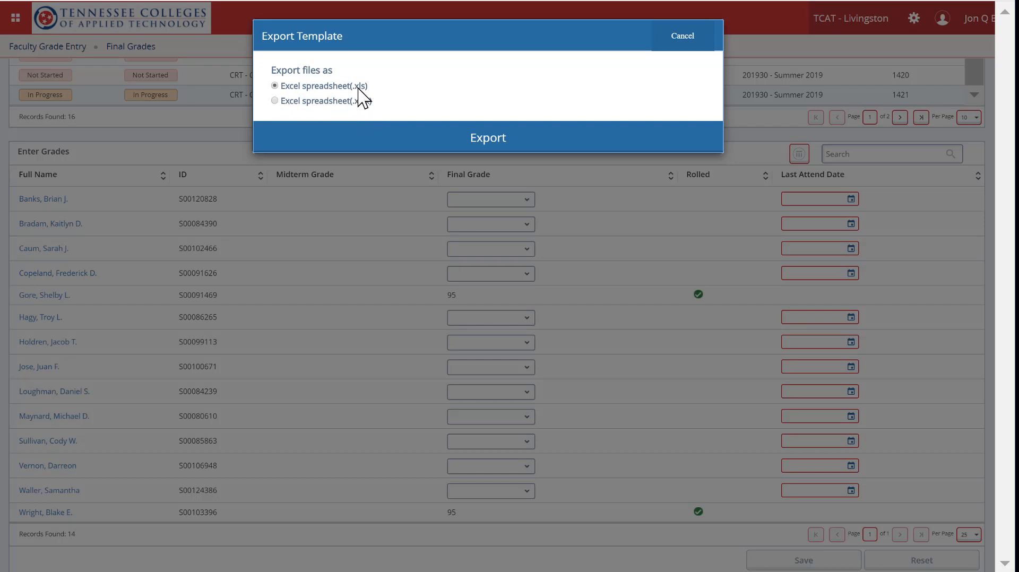
click(490, 139)
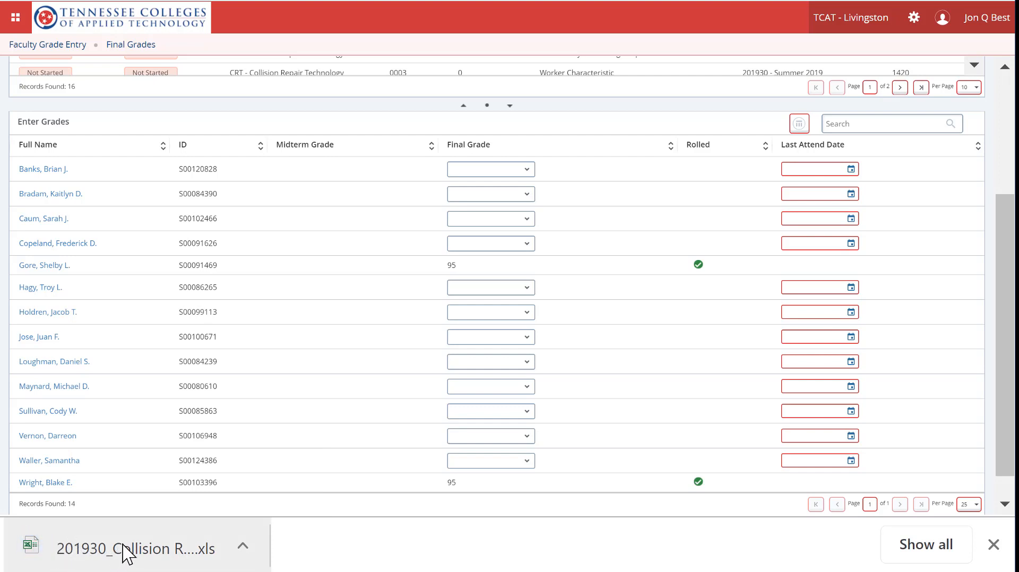
click(127, 553)
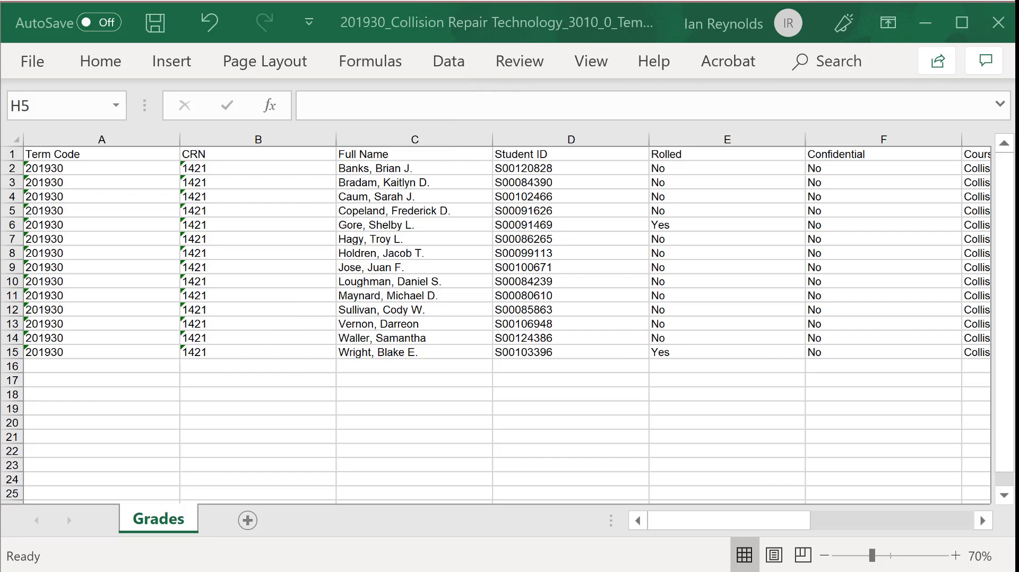
key(alt+Tab)
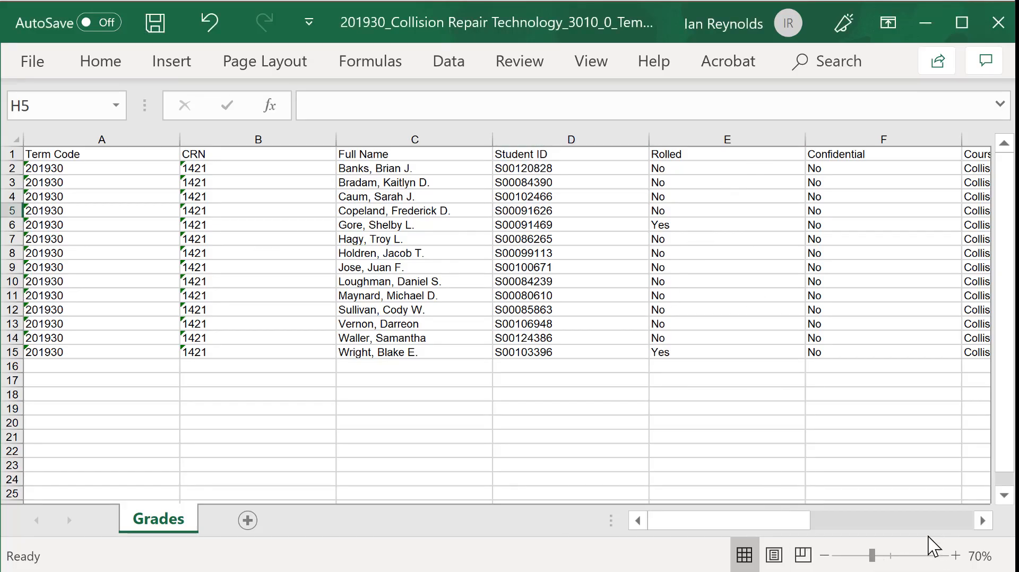
- Enter 95 as the Final Grade for the first student in cell H2
mouse_move(734, 527)
mouse_down()
mouse_move(705, 527)
mouse_move(864, 520)
mouse_move(737, 511)
mouse_up()
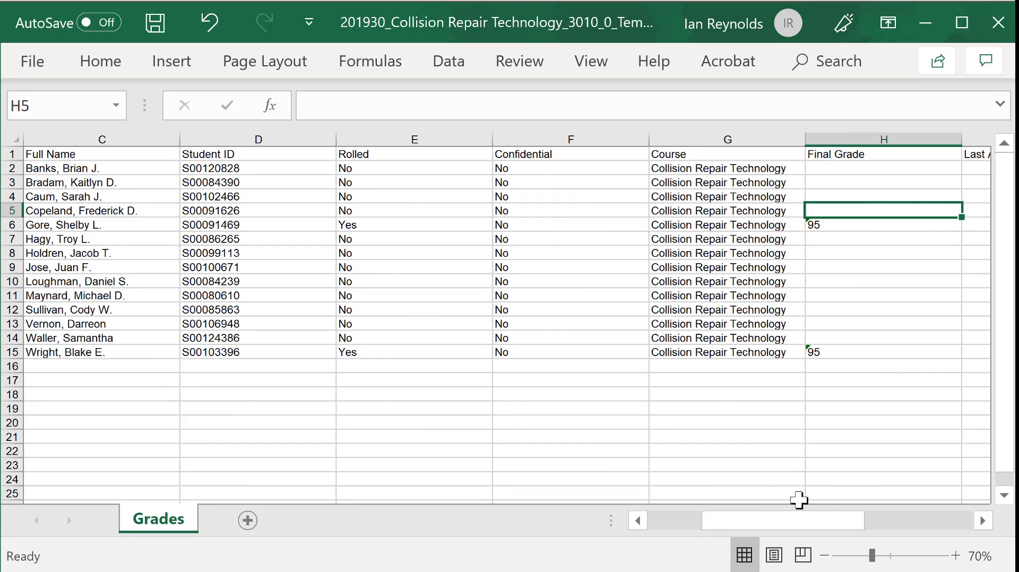
click(824, 555)
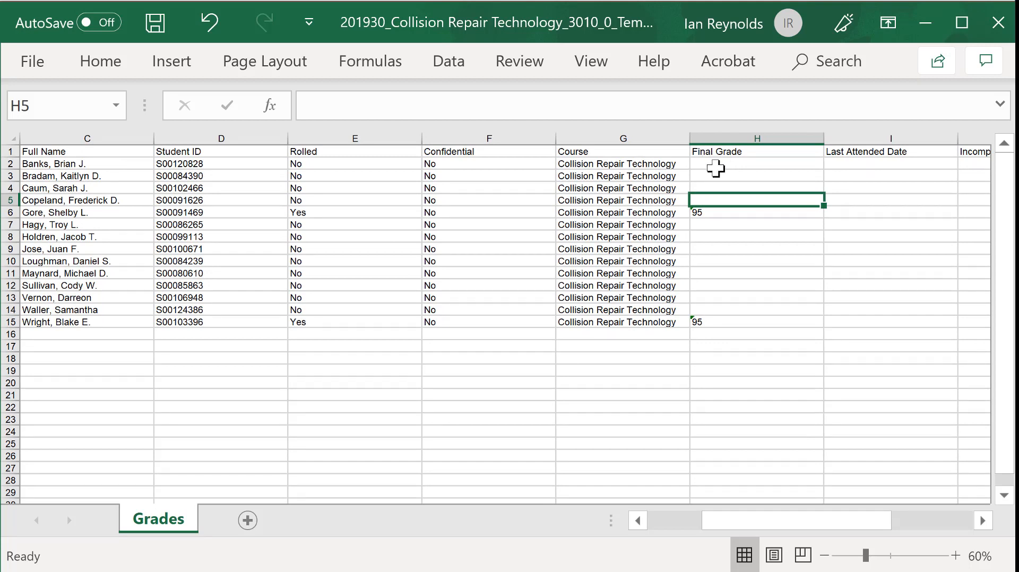
click(711, 164)
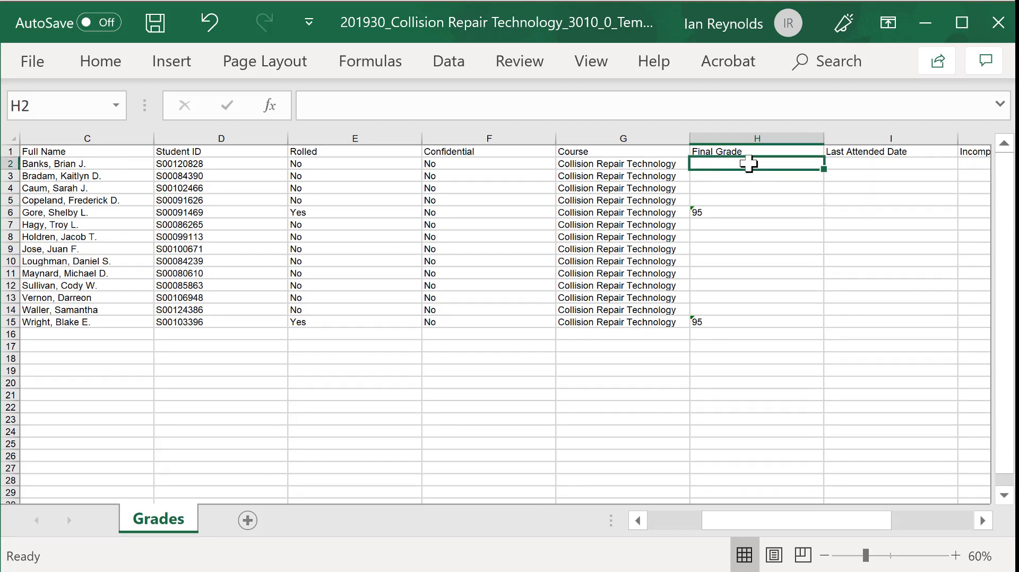
text(95)
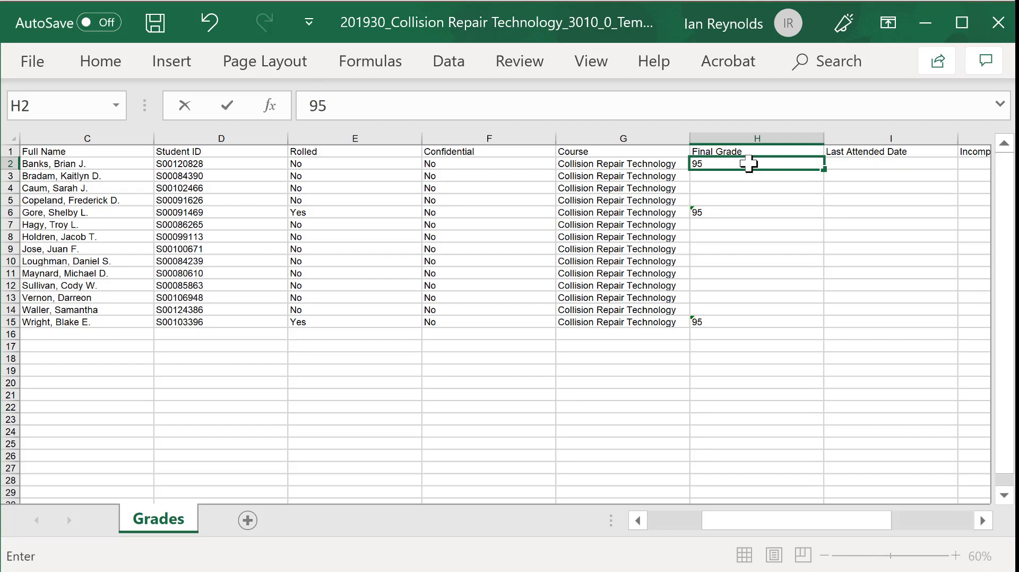
key(Tab)
text(90)
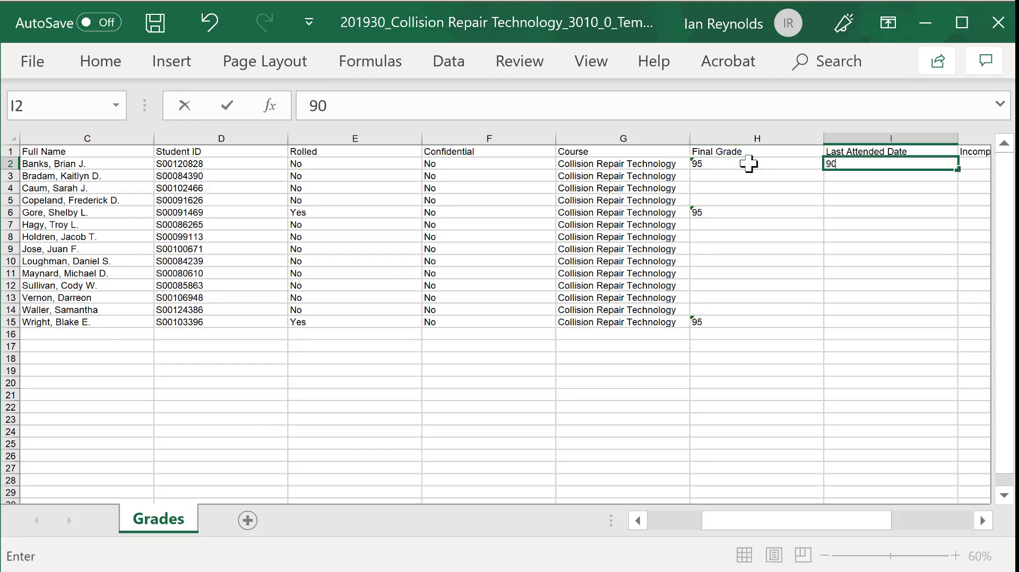
- Enter final grades 90, 85 and 75 in cells H3 to H5, skipping the already rolled student in row 6
click(739, 176)
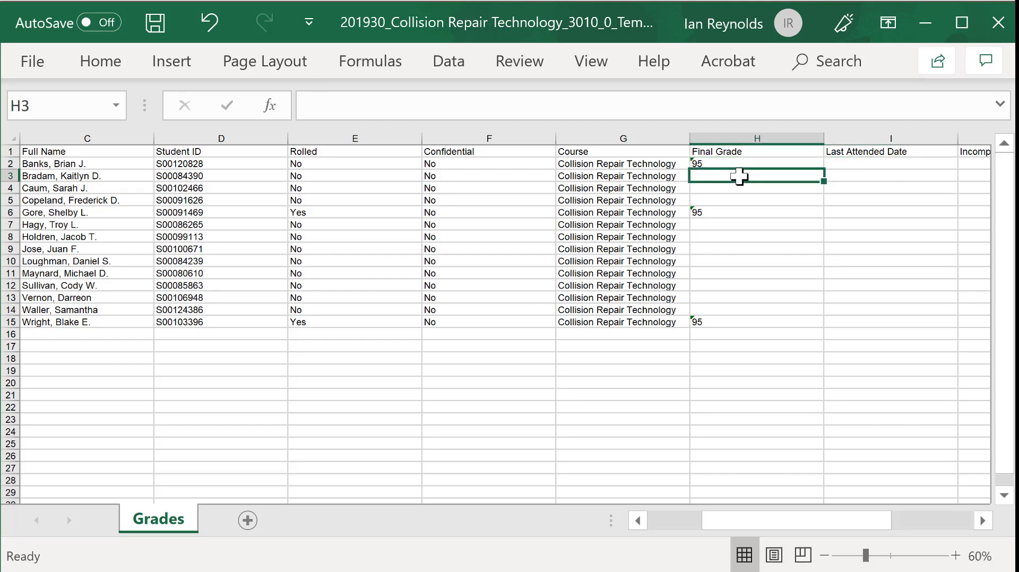
text(90)
key(Return)
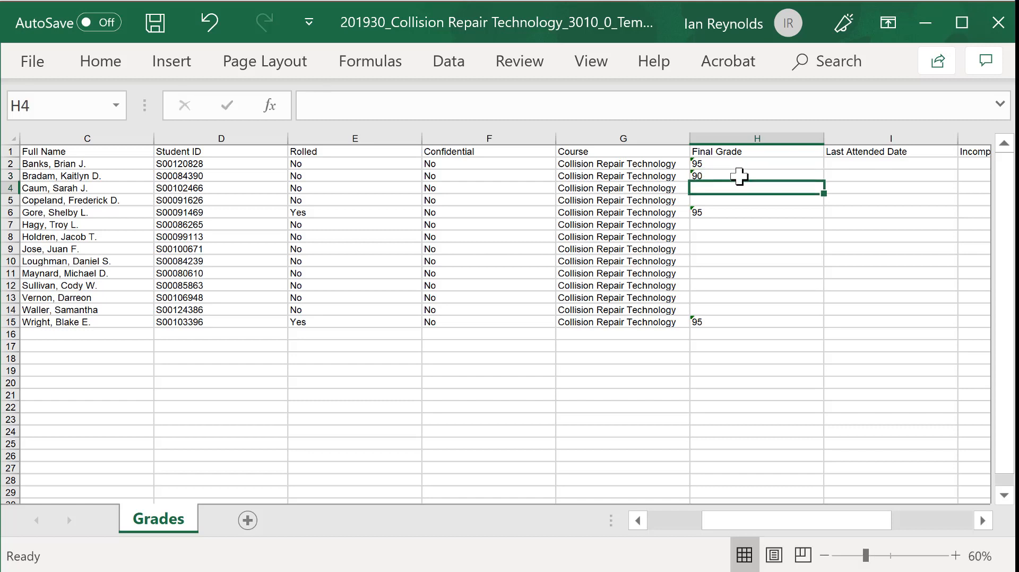
text(85)
key(Return)
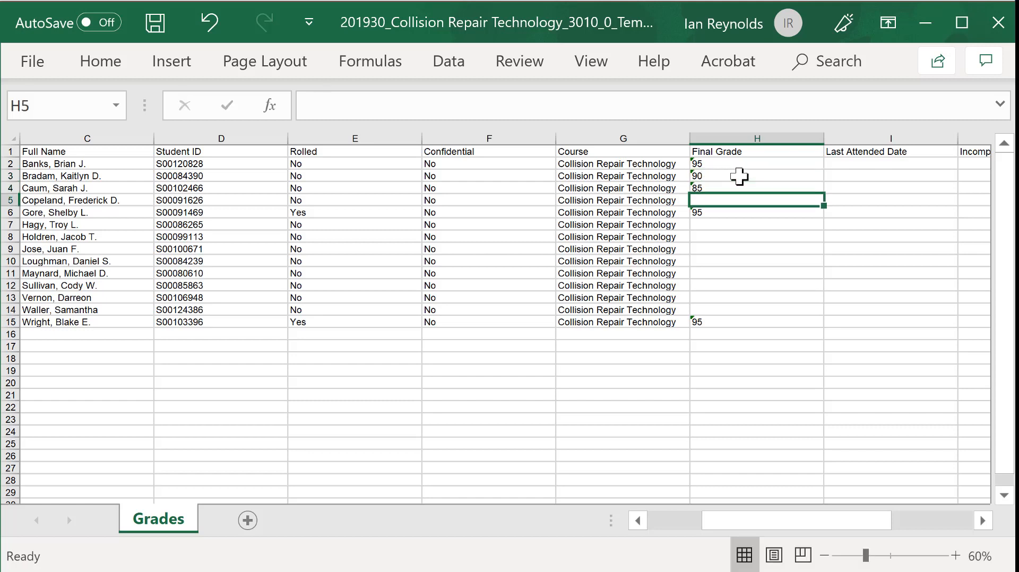
text(75)
key(Return)
key(Return)
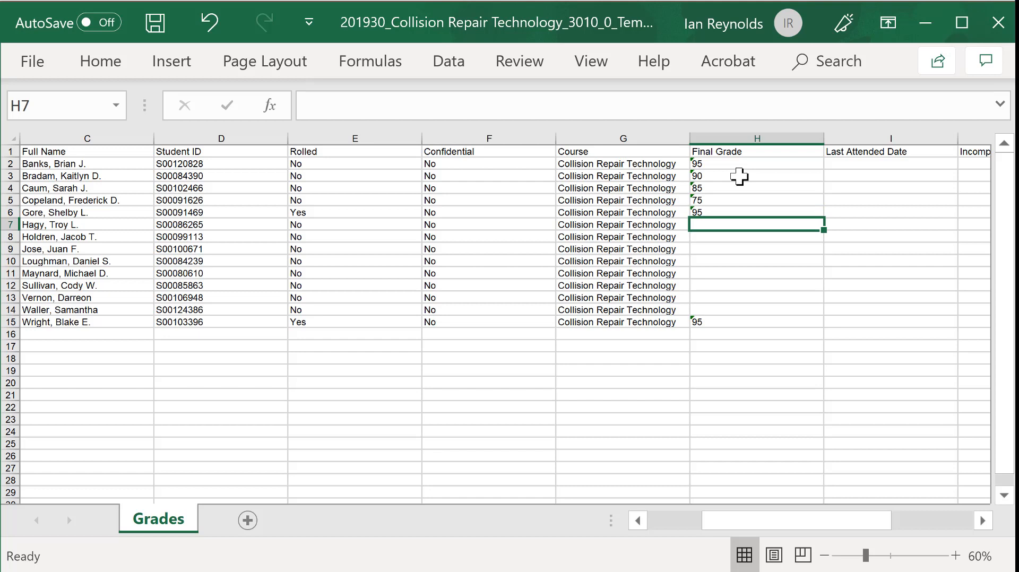
- Enter final grades 88, 78, 95, 87, 60 and 70 in cells H7 to H12
text(88)
key(Return)
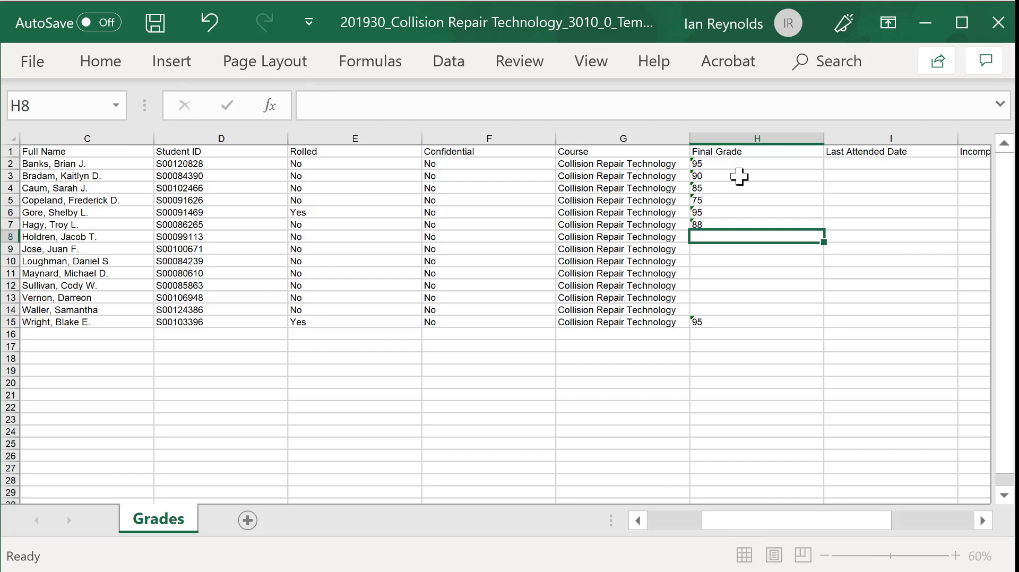
text(78)
key(Return)
text(95)
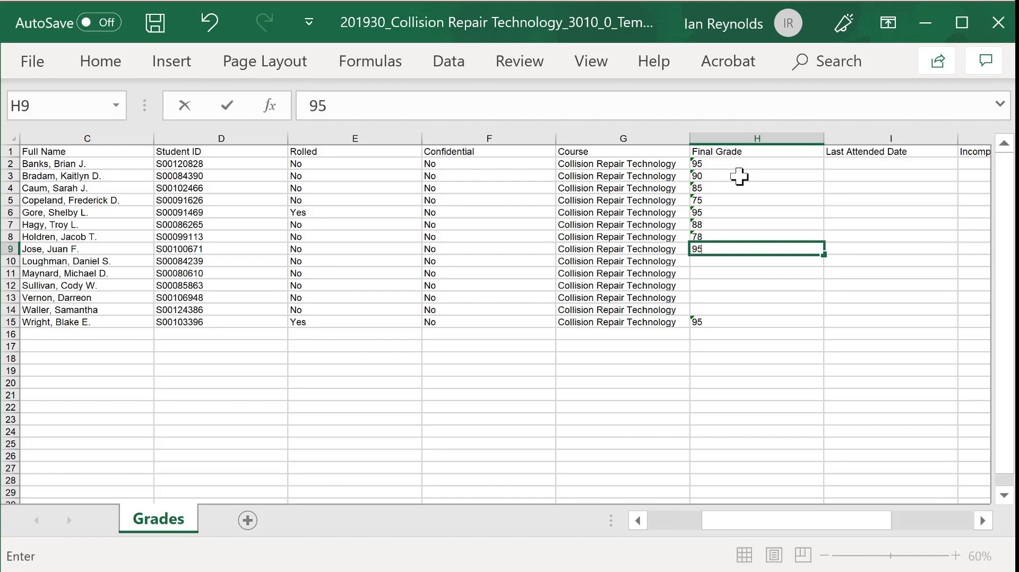
key(Return)
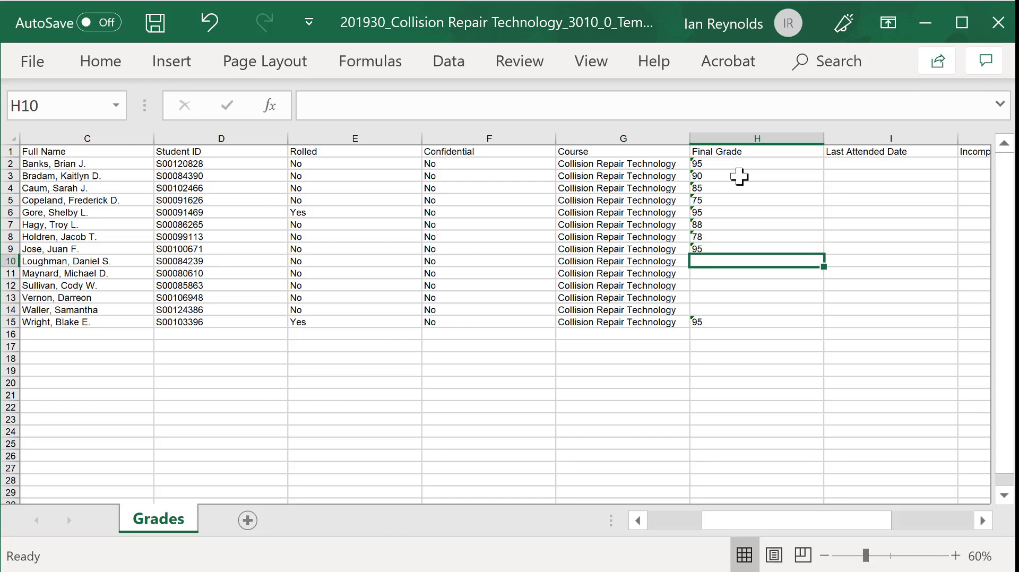
text(87)
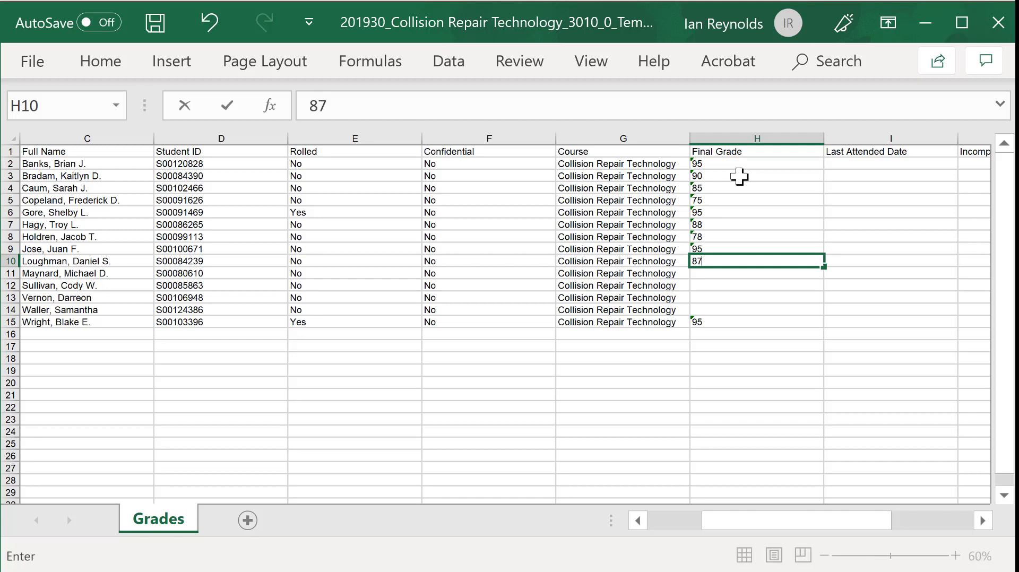
key(Return)
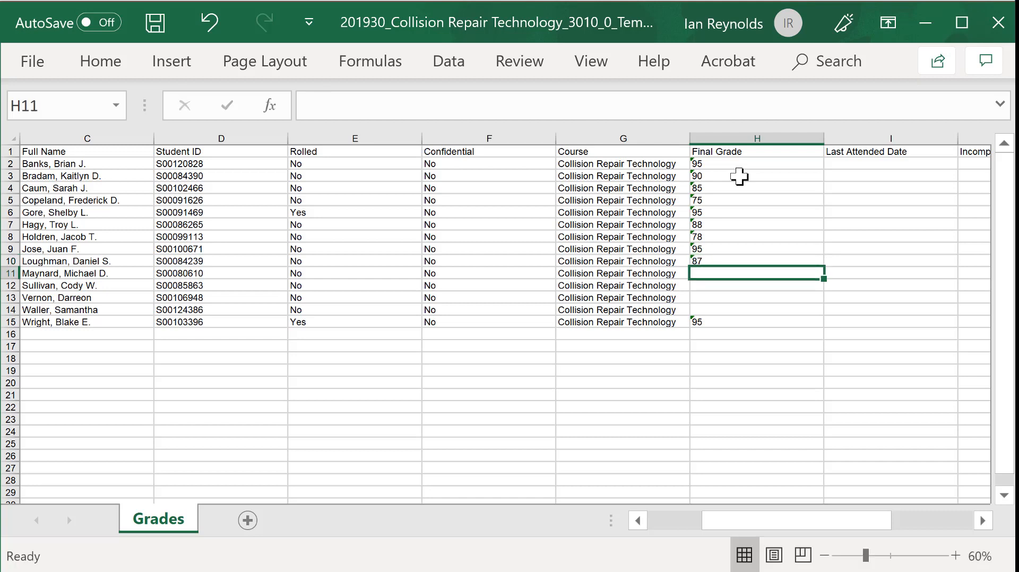
text(60)
key(Return)
text(70)
key(Return)
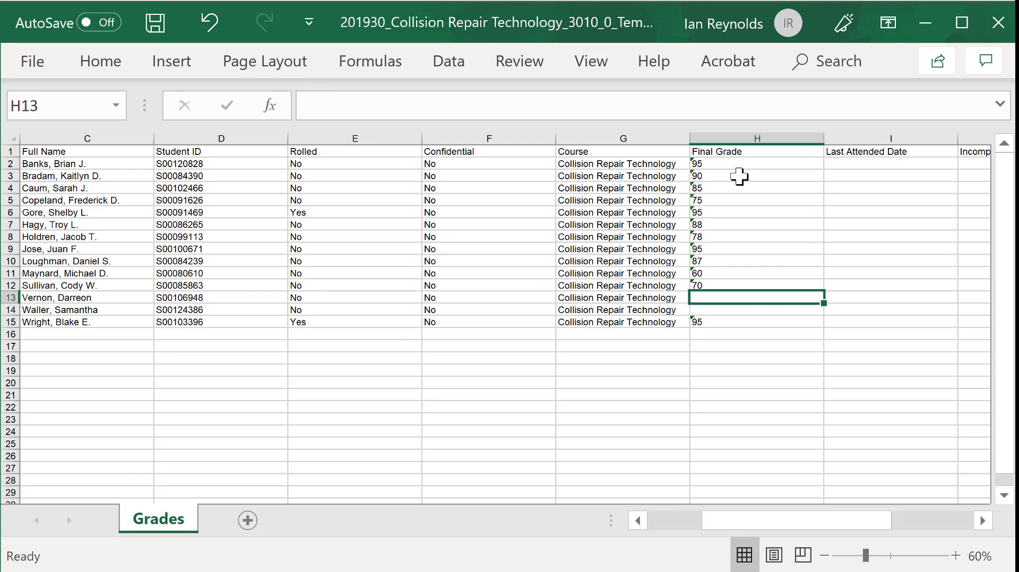
- Enter CONT as the Final Grade in cells H13 and H14
text(CONT)
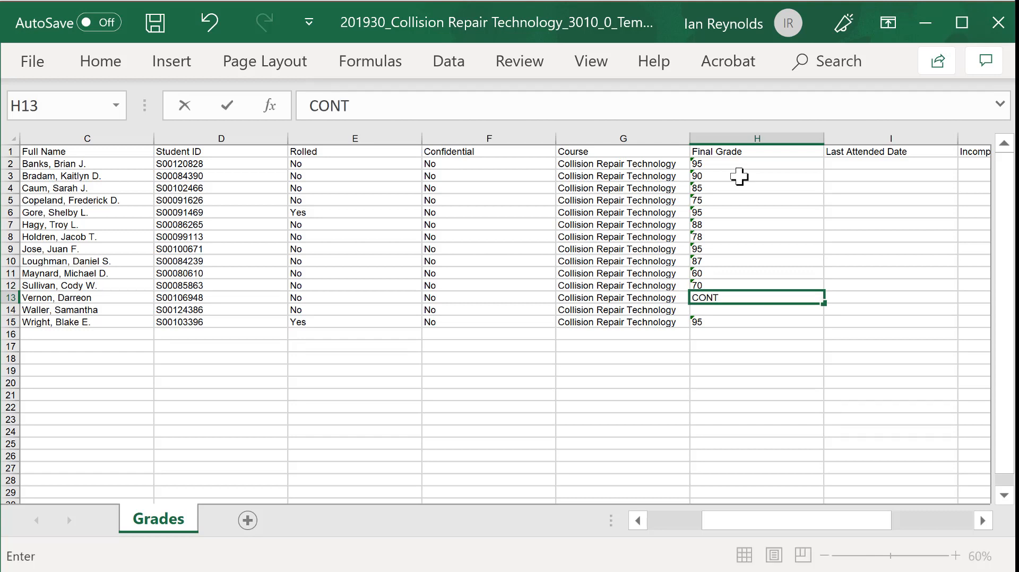
key(Tab)
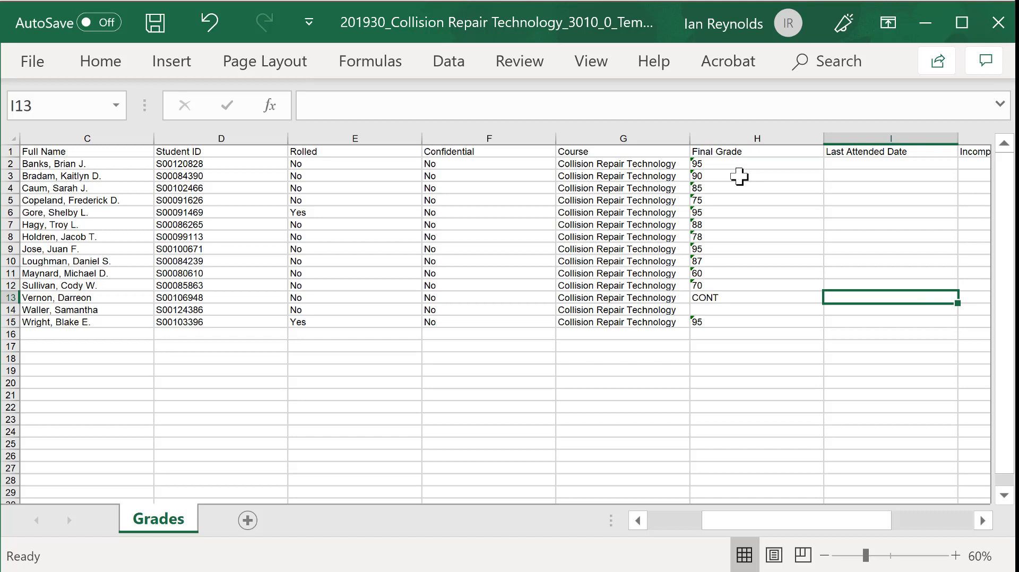
click(748, 309)
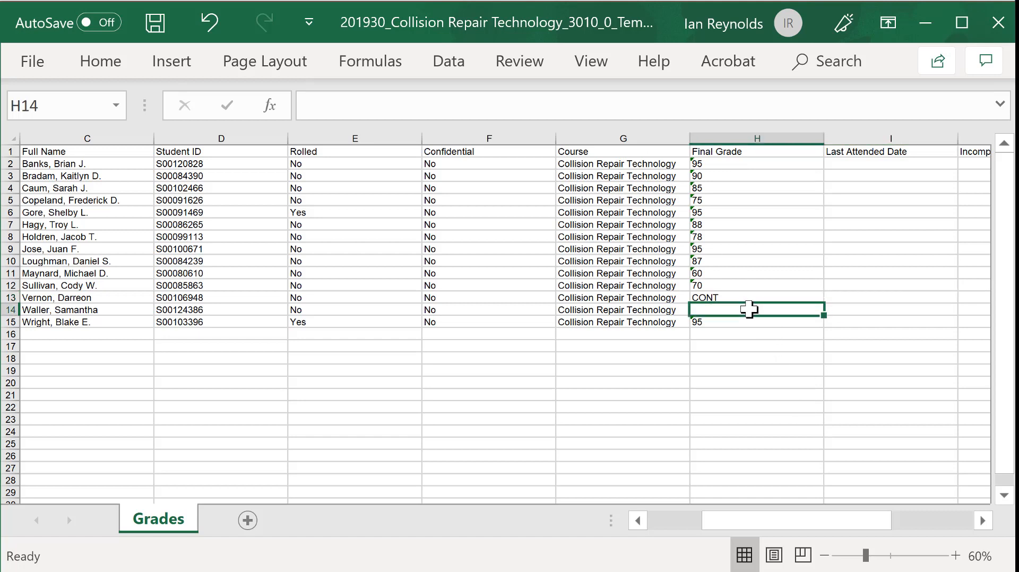
text(CONT)
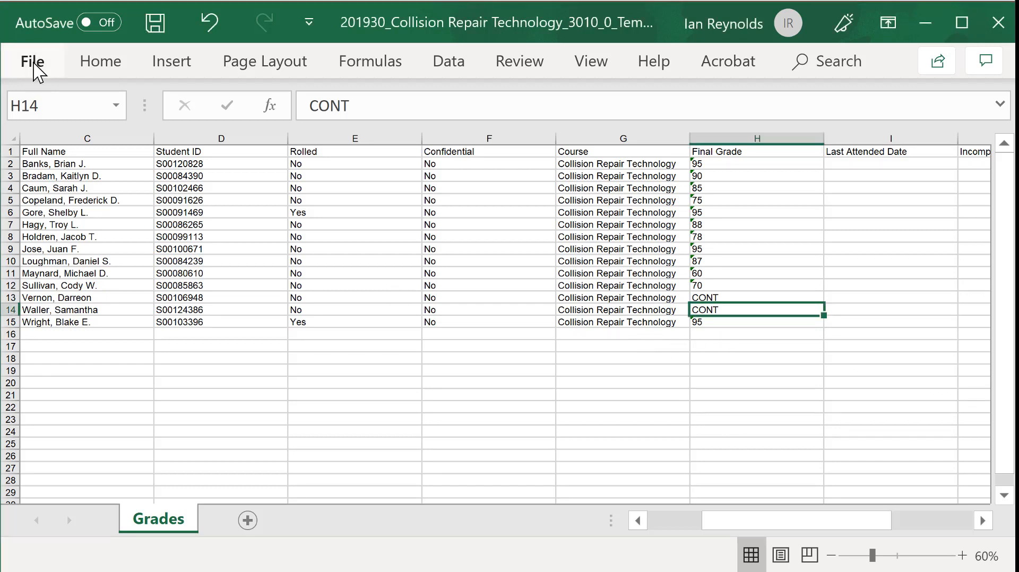
- Save the workbook to the Grades folder on the Desktop, replacing the existing 201930_Collision Repair Technology_3010_0_Template.xls
click(33, 62)
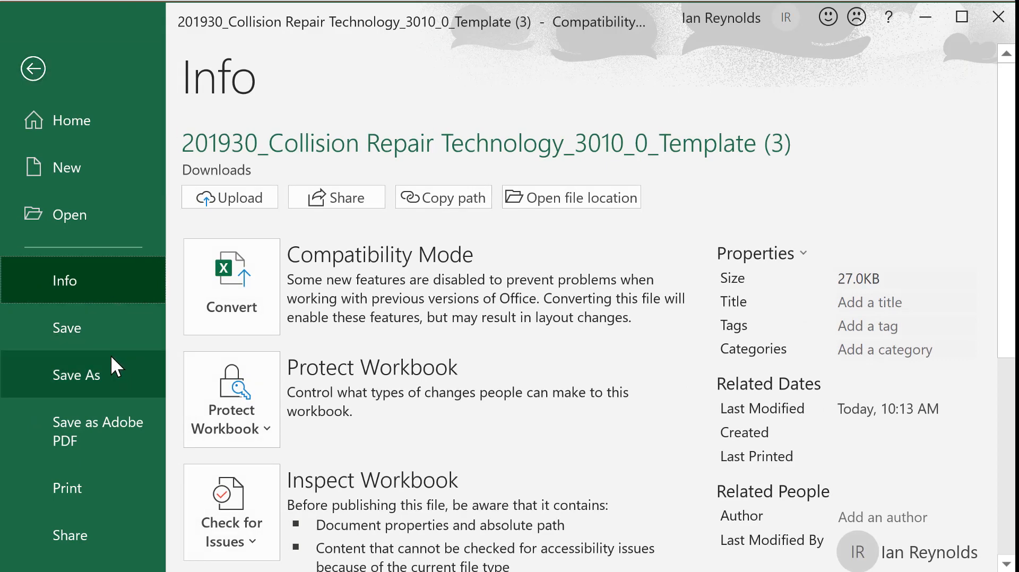
click(96, 374)
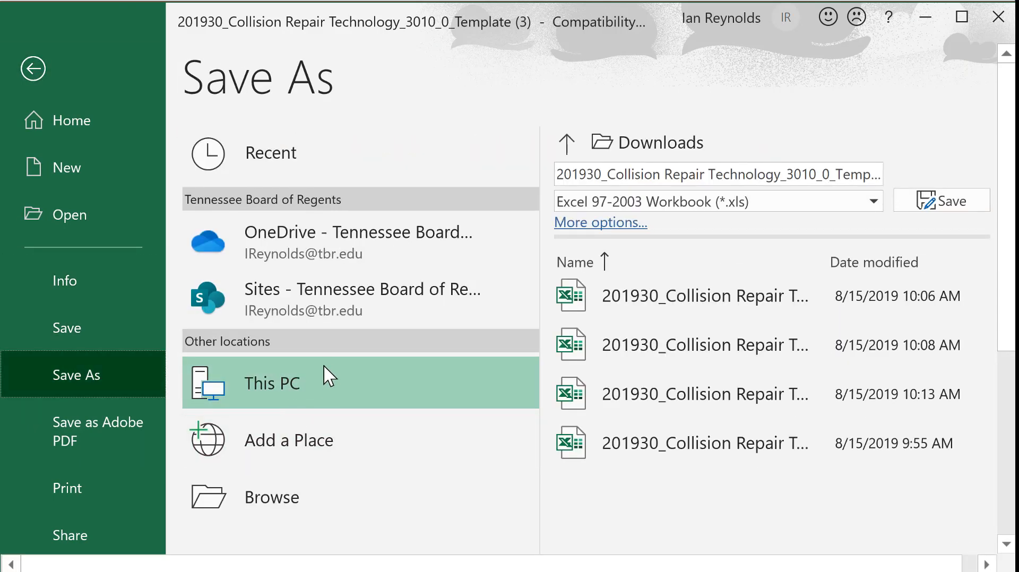
click(292, 498)
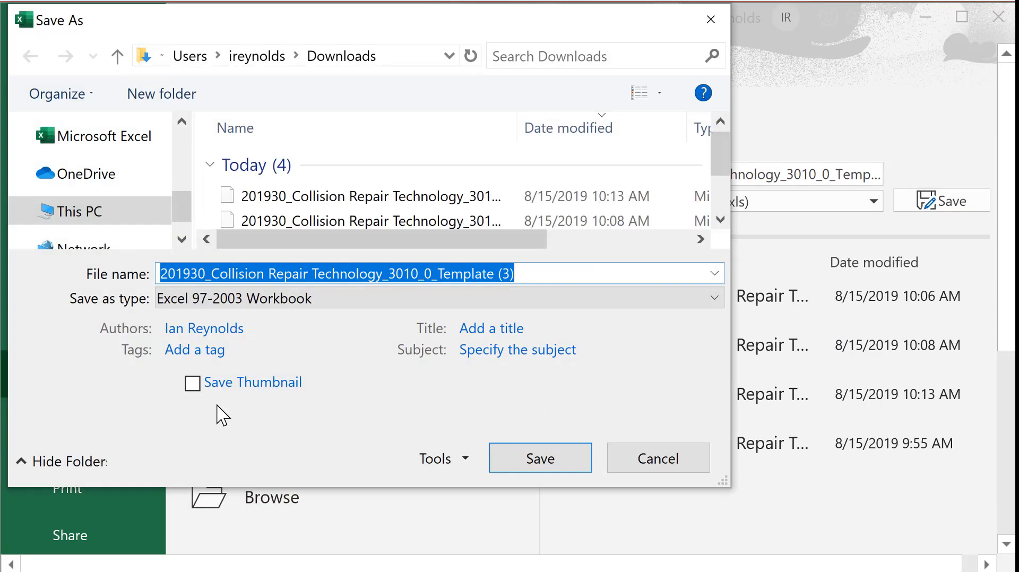
scroll(107, 213, down, 1)
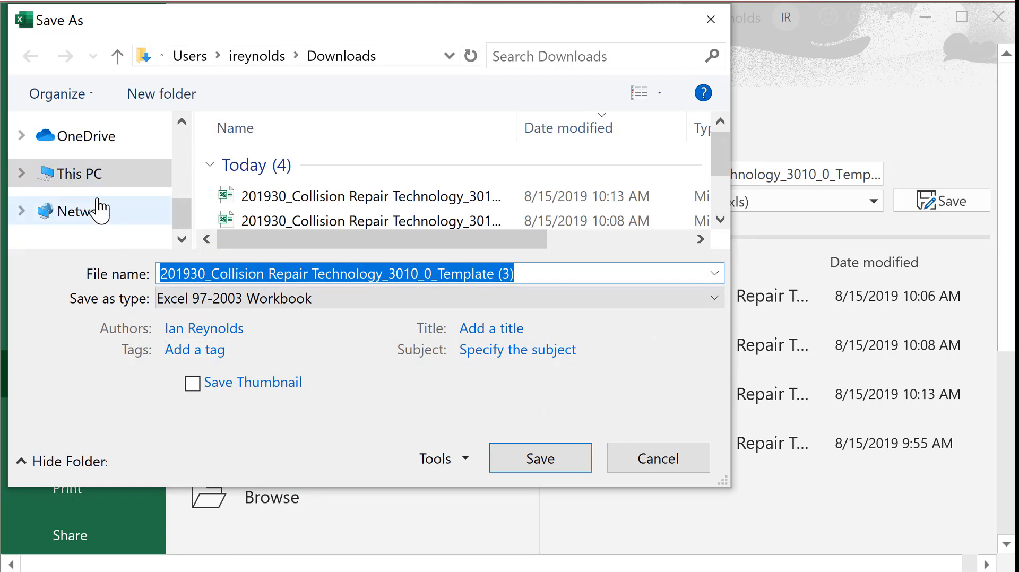
click(91, 177)
scroll(313, 194, down, 1)
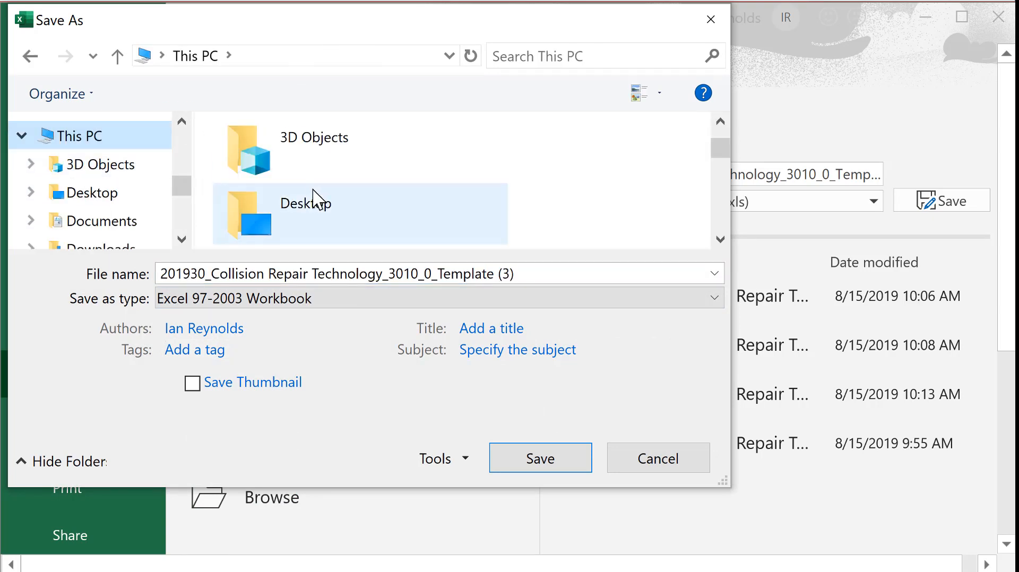
double_click(309, 220)
double_click(263, 172)
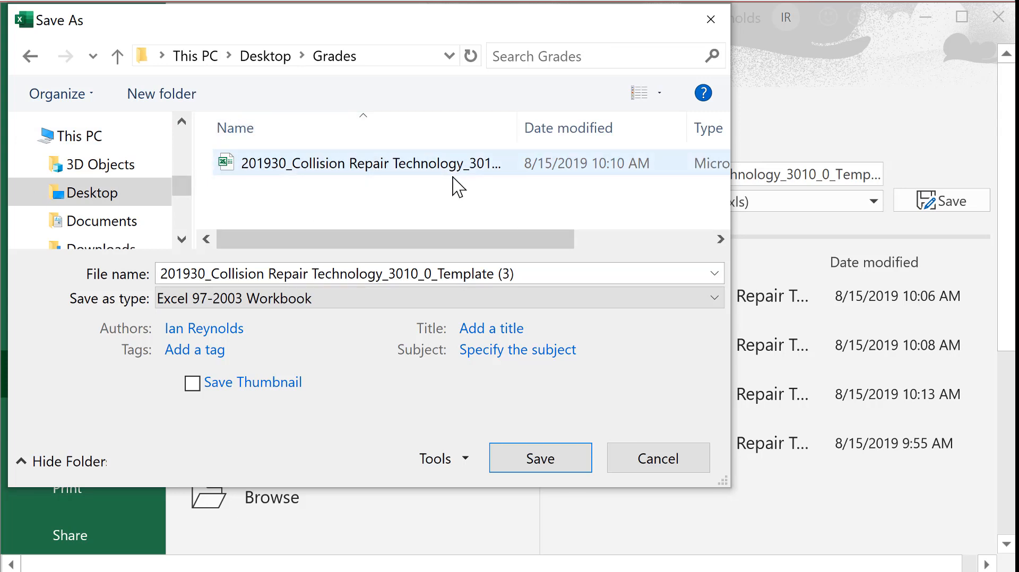
double_click(301, 173)
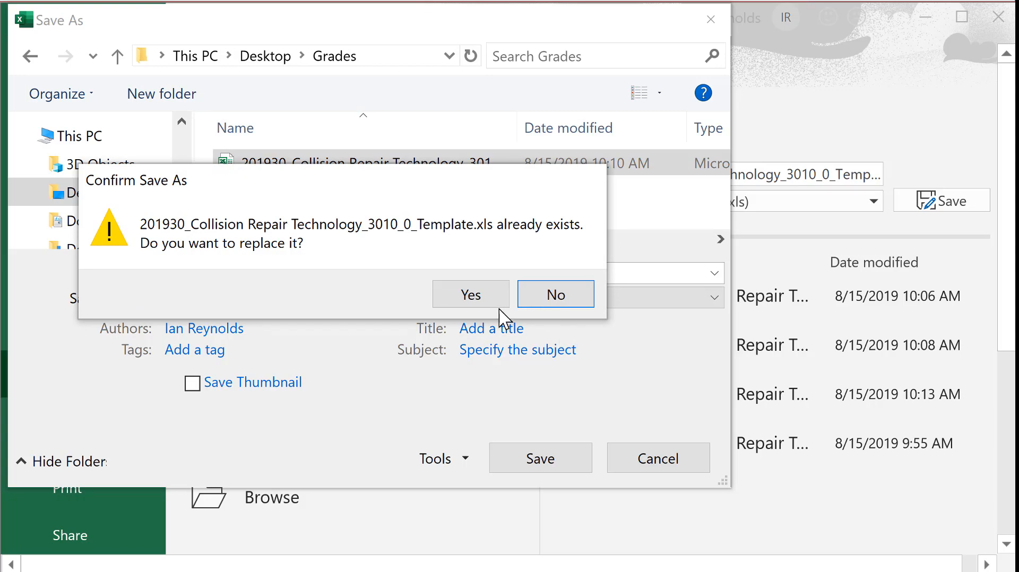
click(471, 295)
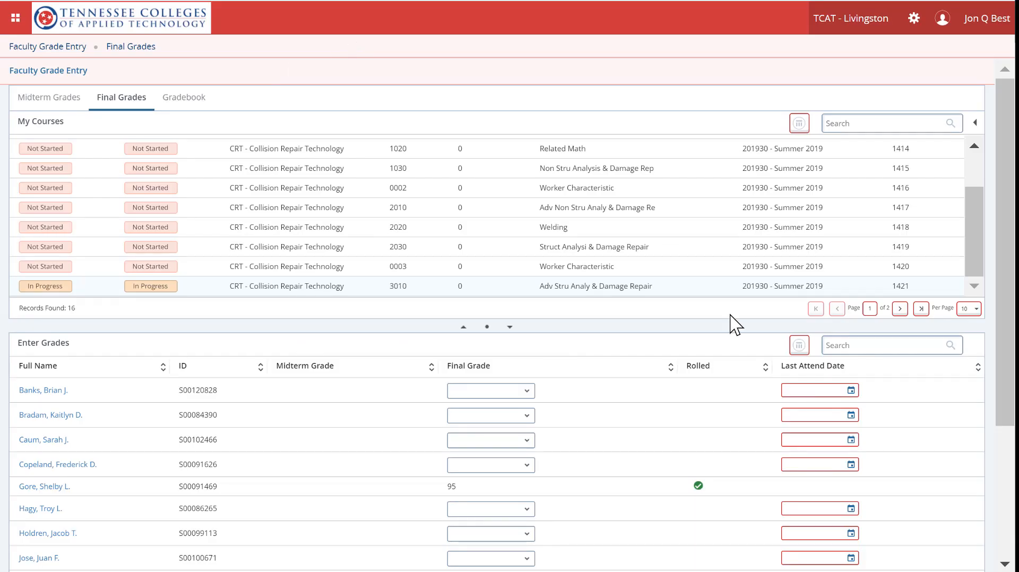
- Start a grade import, upload 201930_Collision Repair Technology_3010_0_Template.xls from the Grades folder, and proceed to the file preview
click(913, 19)
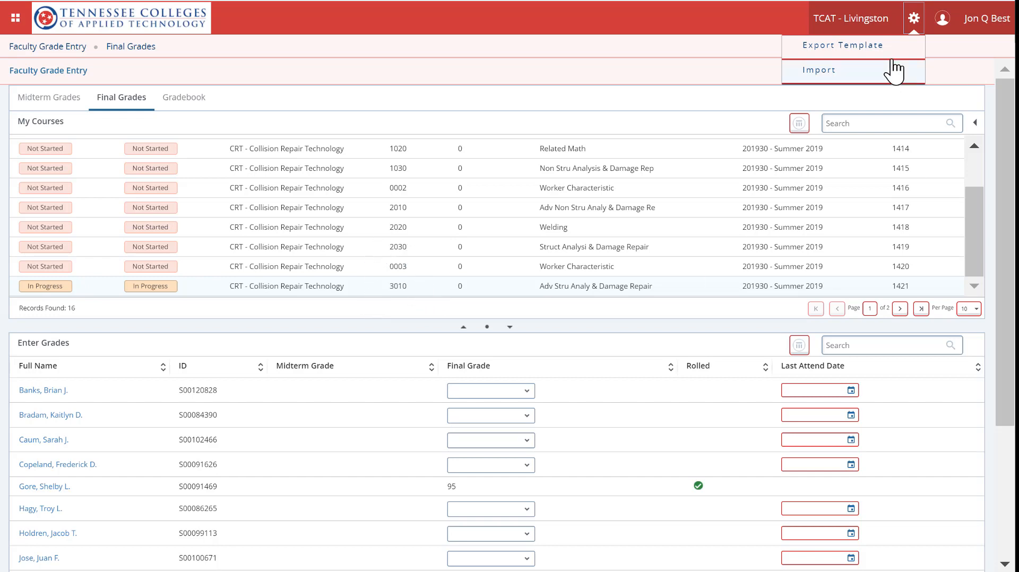
click(821, 75)
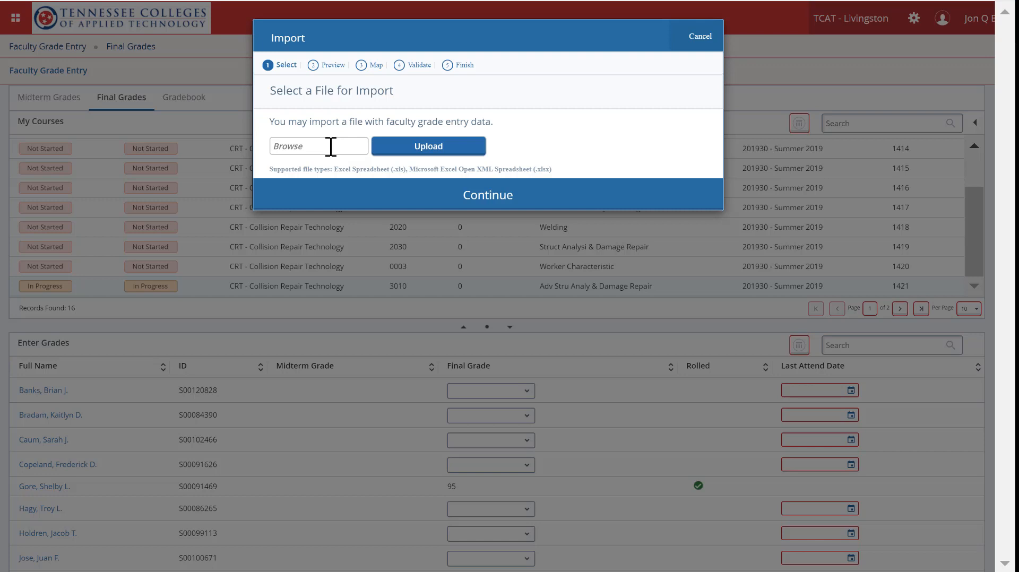
click(330, 149)
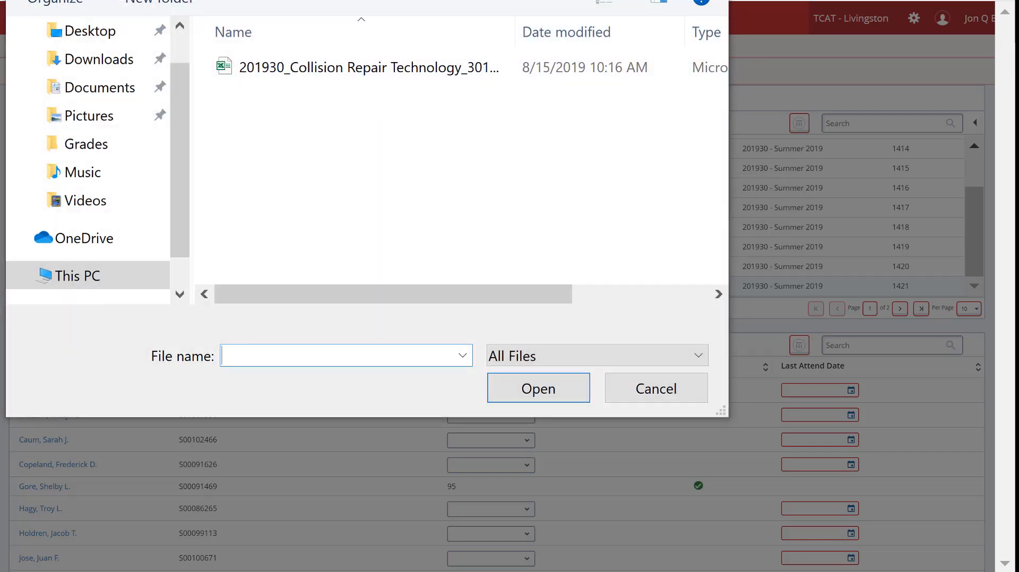
double_click(329, 71)
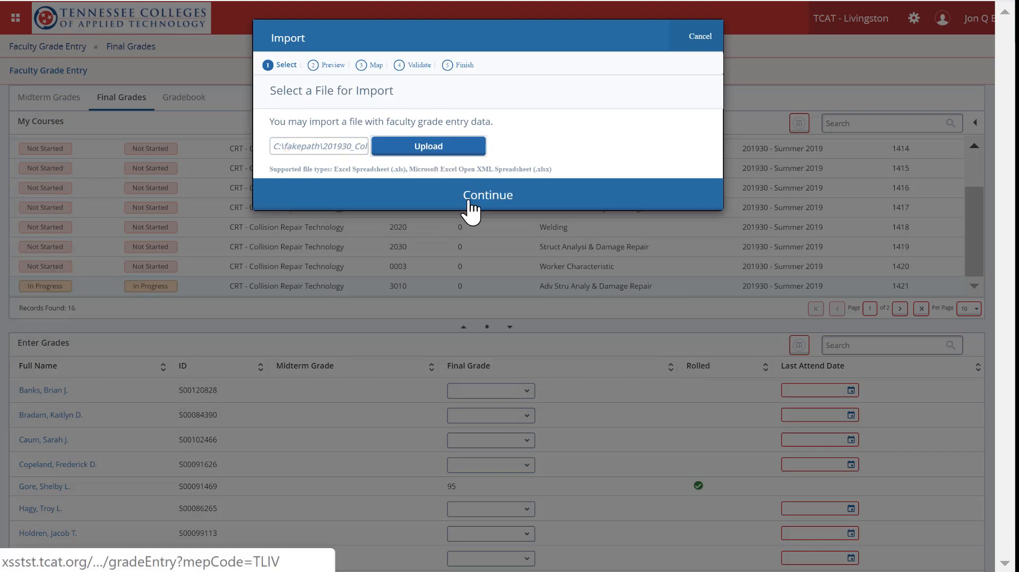
click(488, 197)
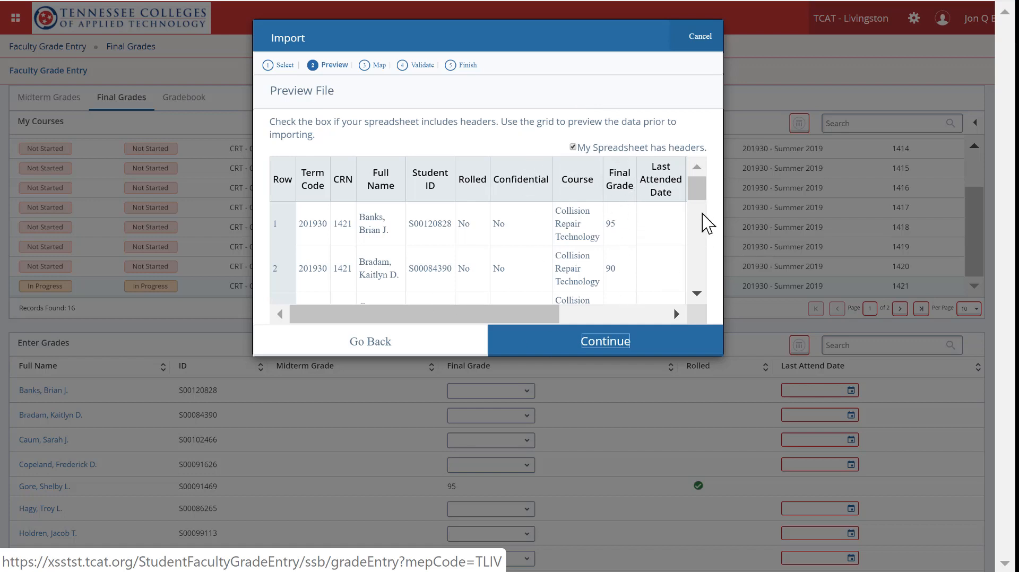
- Review the spreadsheet preview with the headers option kept on, and continue to the column mapping
mouse_move(696, 193)
mouse_down()
mouse_move(702, 287)
mouse_move(704, 198)
mouse_up()
scroll(595, 268, up, 1)
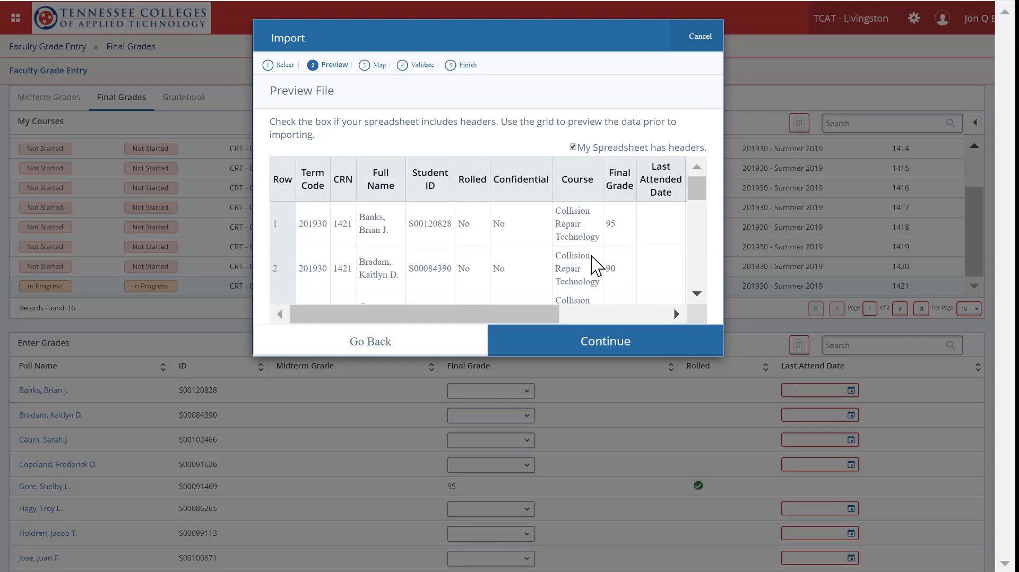
drag(457, 316, 644, 308)
drag(527, 312, 406, 306)
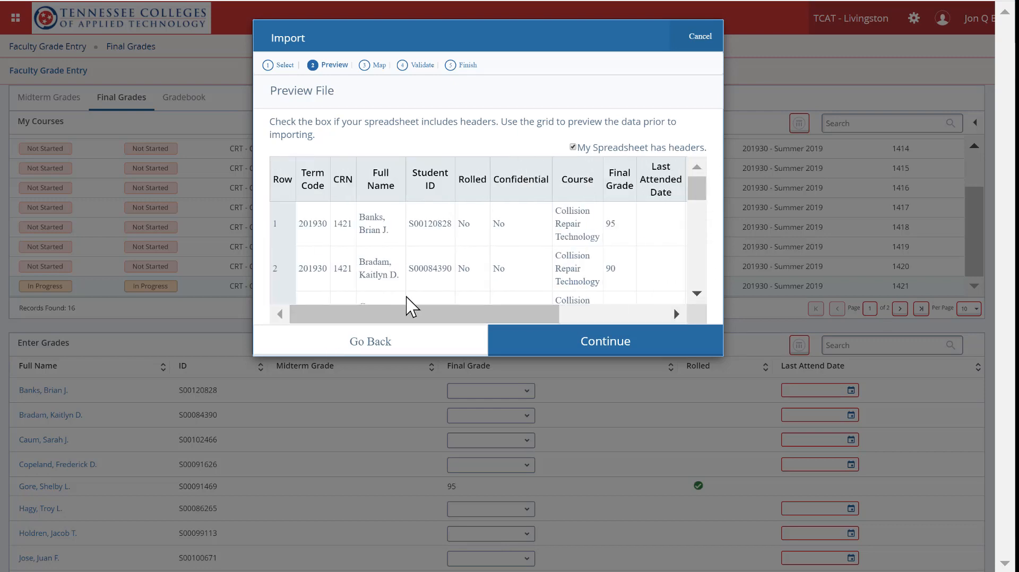
click(605, 342)
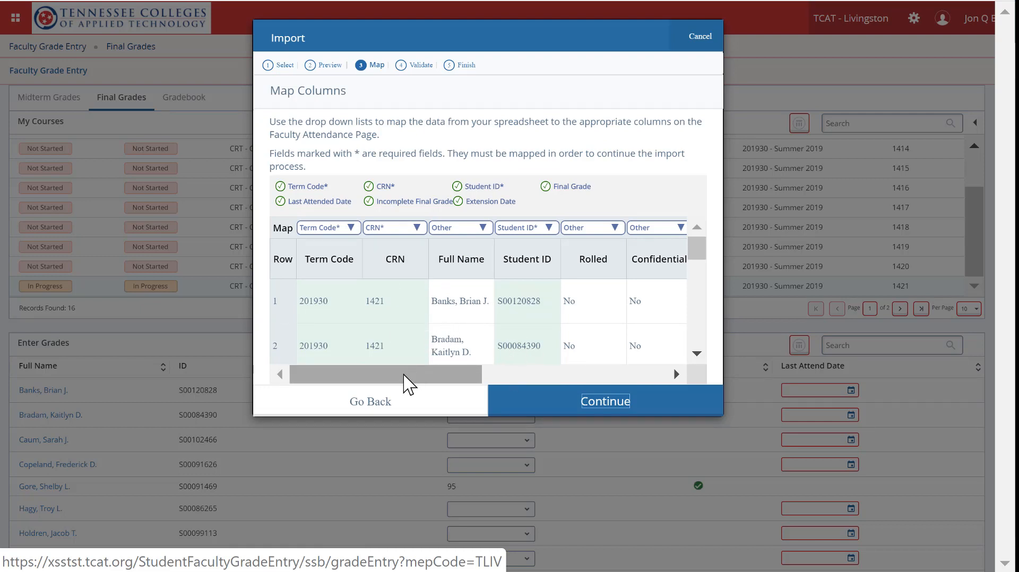
- Check the column mapping for the imported spreadsheet, keep it as set, and proceed to validation
drag(405, 376, 377, 397)
drag(697, 254, 676, 222)
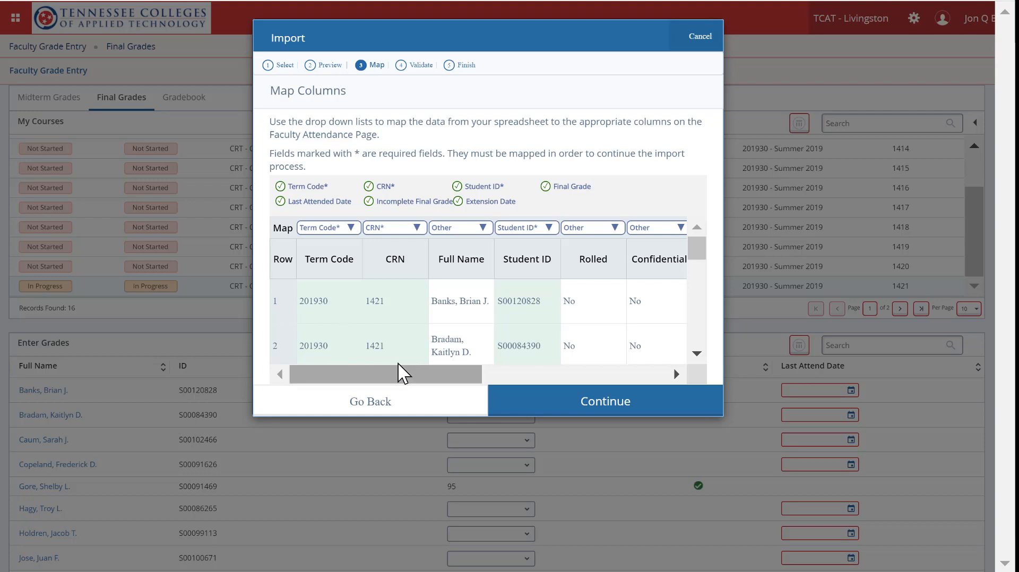
click(598, 408)
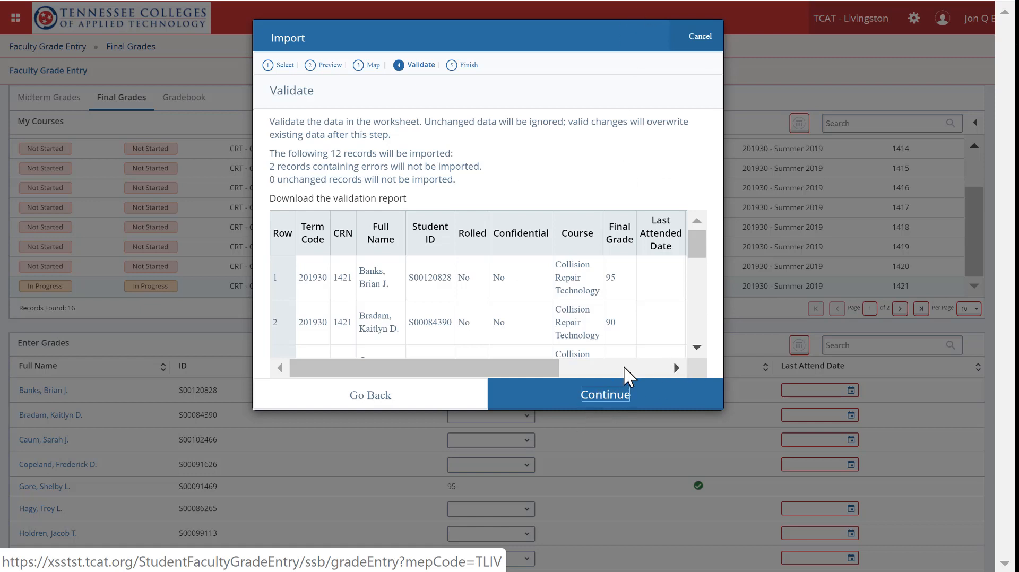
- Complete the import and open Collision Repair Technology course 3010, CRN 1421, to review its final grades
click(600, 398)
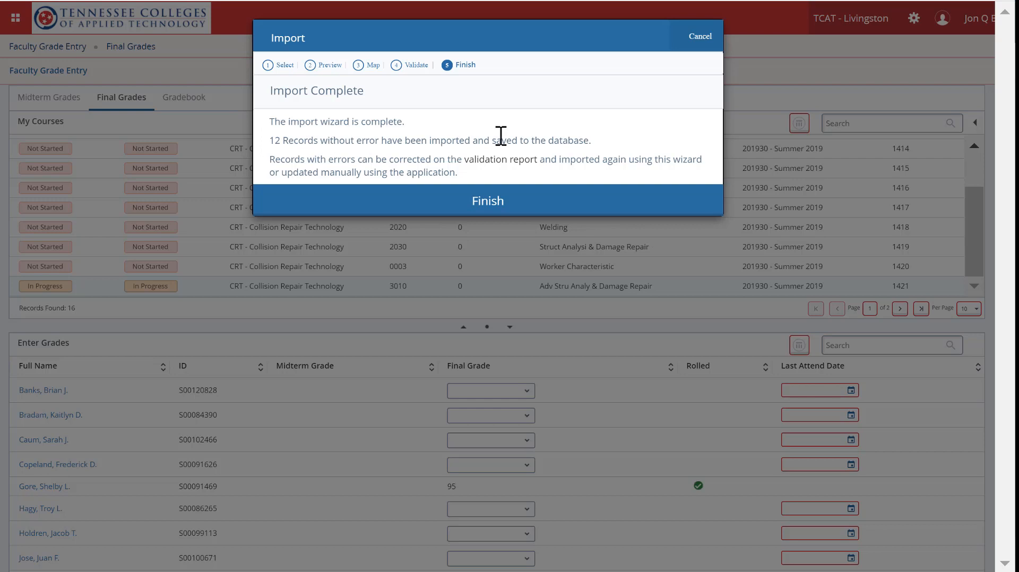
click(484, 201)
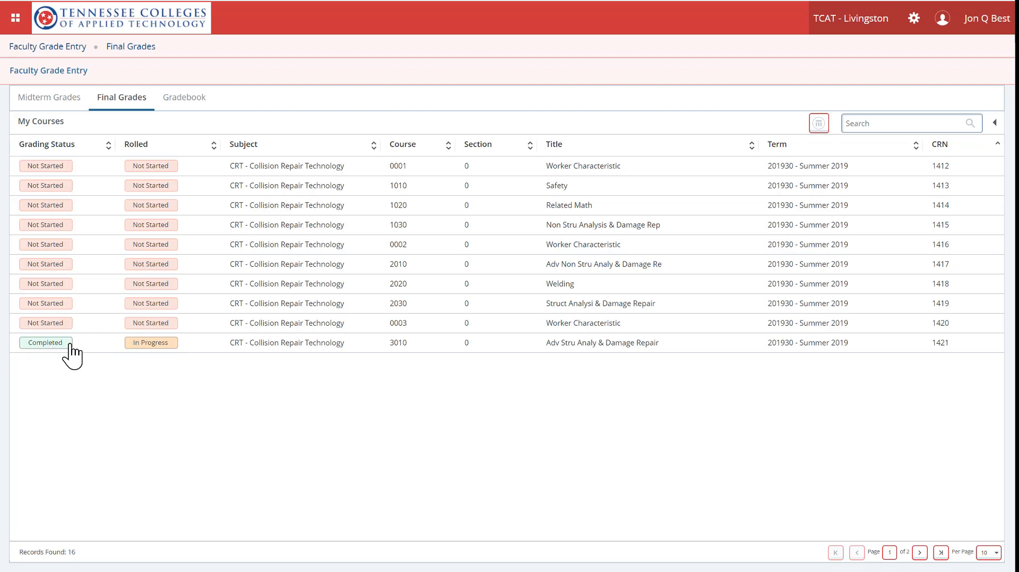
click(271, 345)
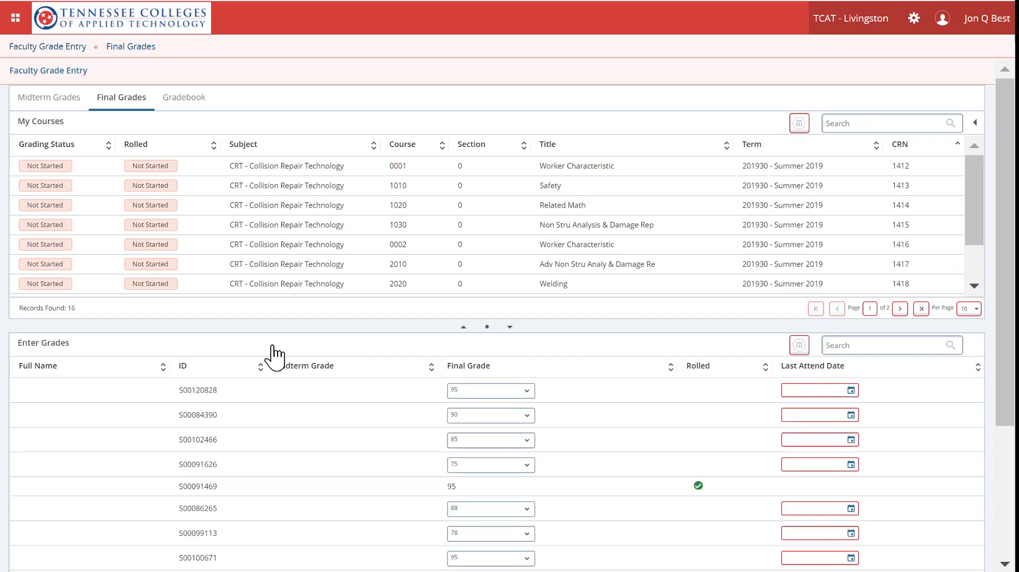
scroll(600, 385, down, 4)
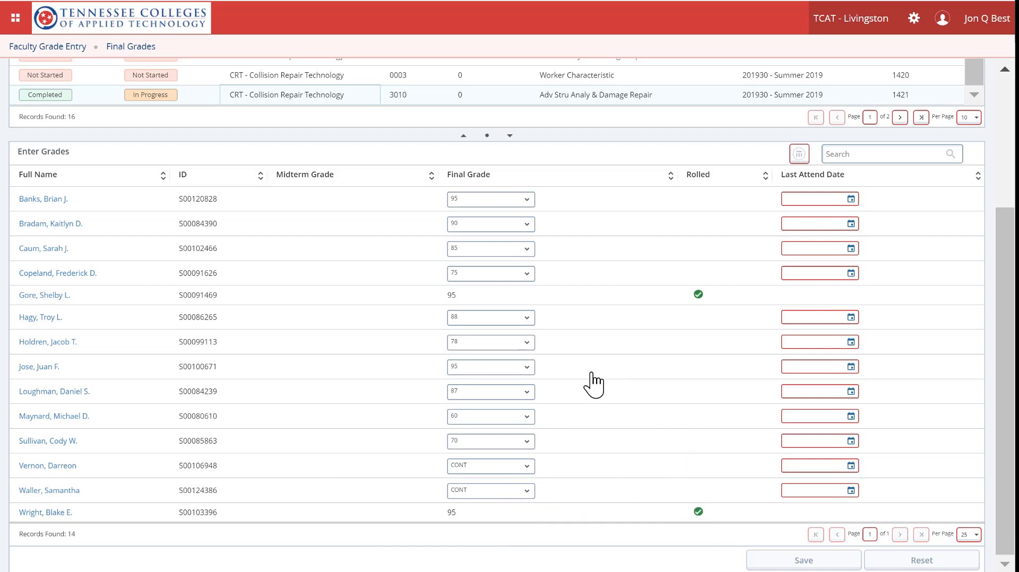
- Clear the CONT final grade of the last student not yet rolled, save the grades, and check the course's grading status
click(527, 493)
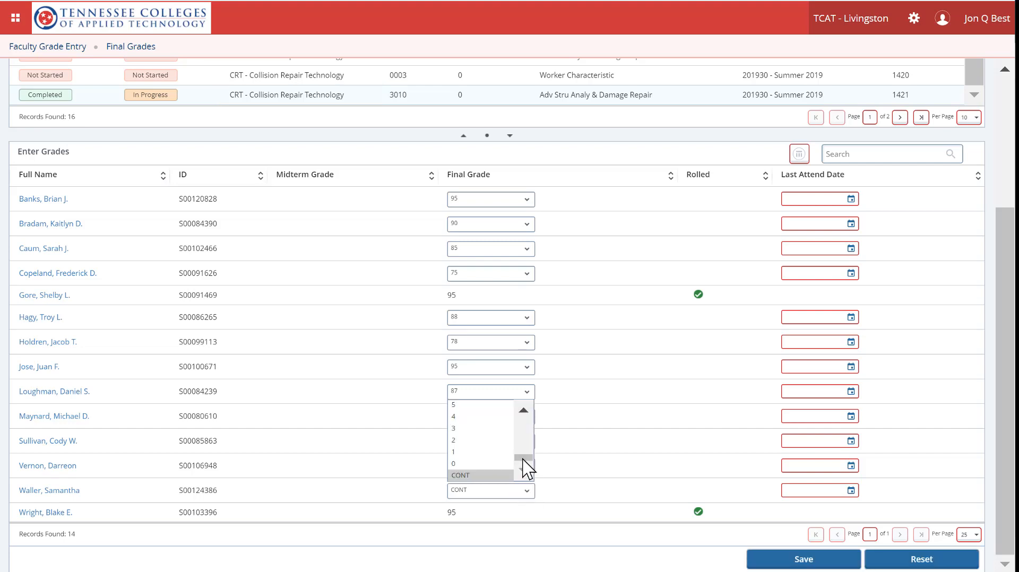
drag(525, 460, 524, 407)
click(477, 408)
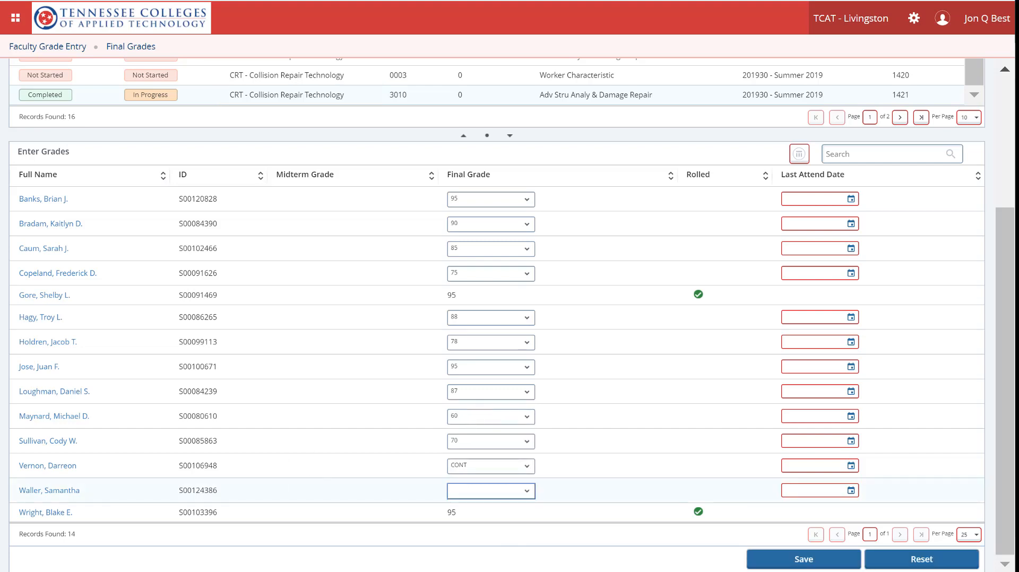
click(813, 565)
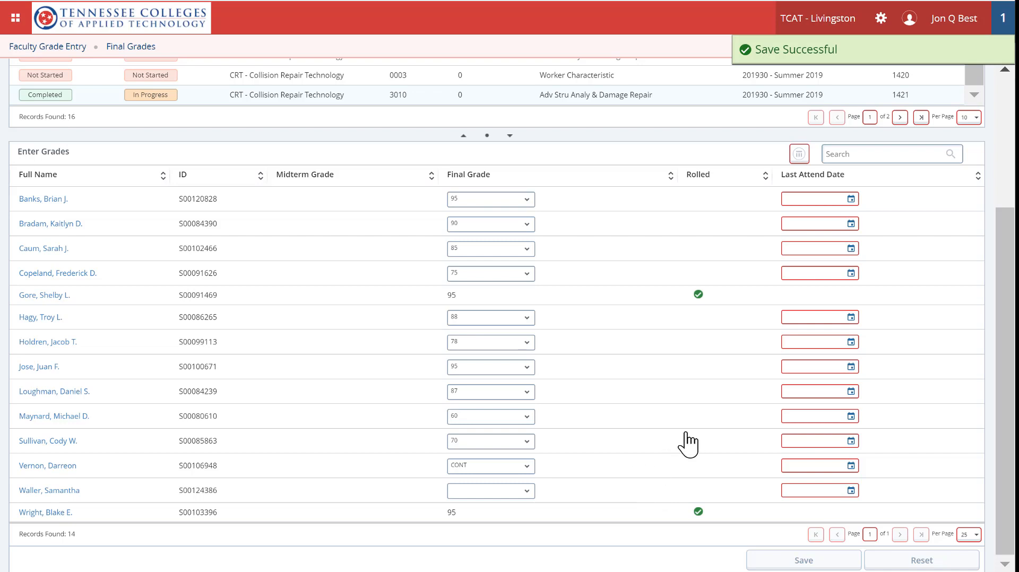
scroll(546, 449, up, 4)
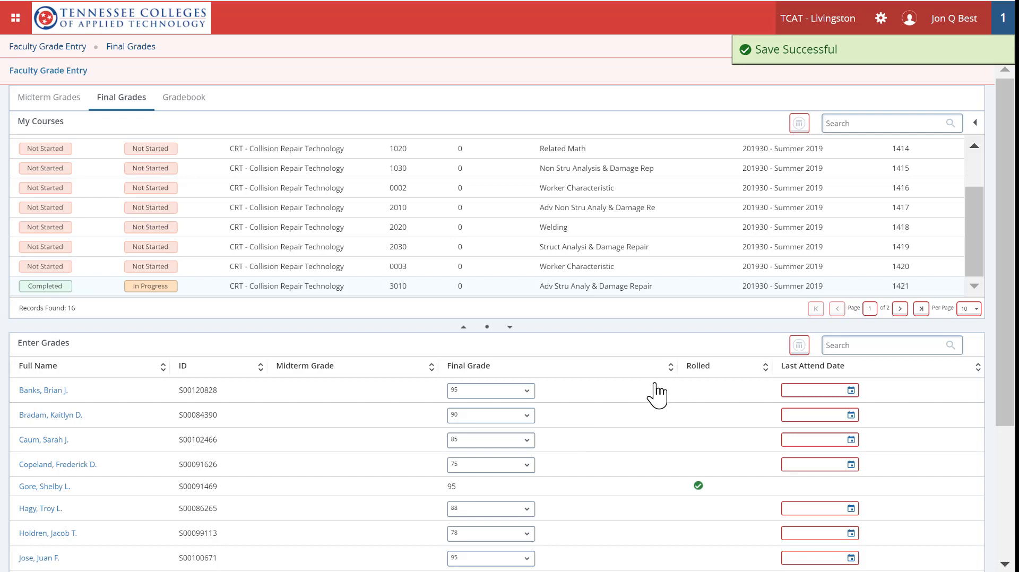
scroll(587, 409, down, 3)
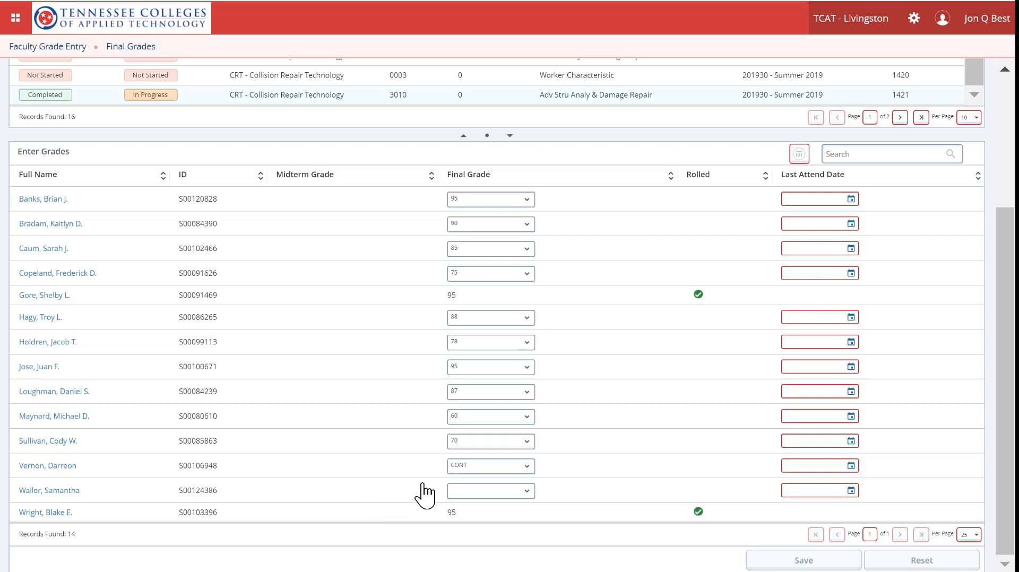
scroll(583, 409, up, 4)
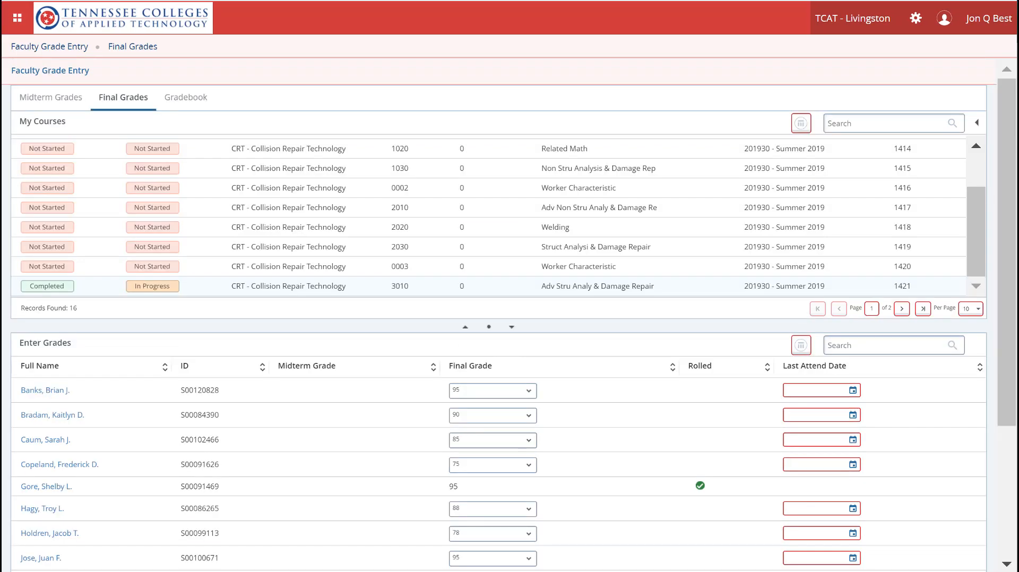